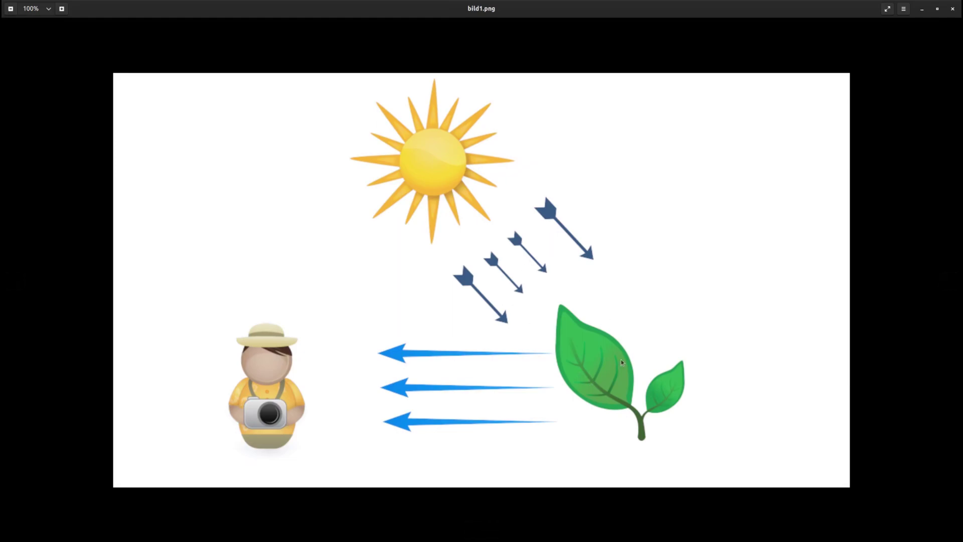
- Advance from the bild1.png diagram to the reed photo bild2.JPG
key("Right")
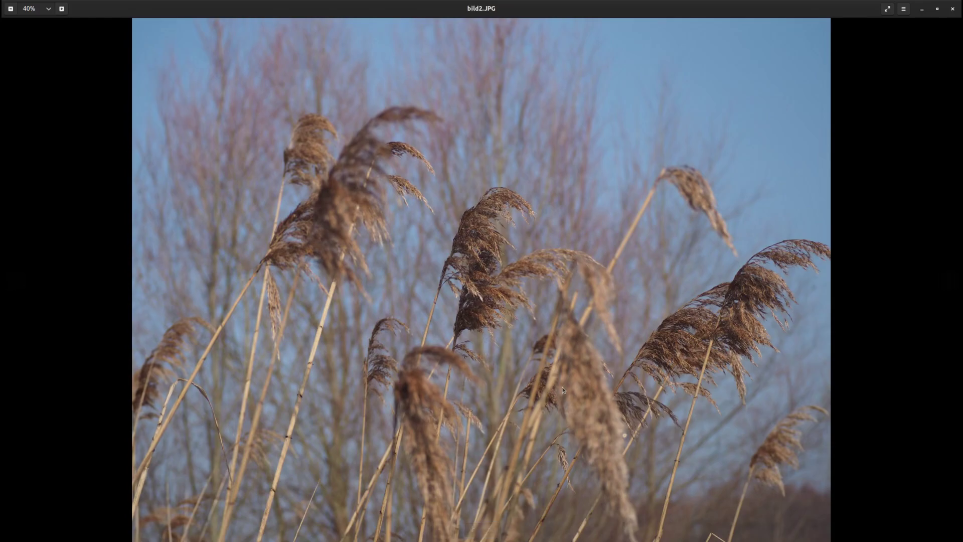
key("Left")
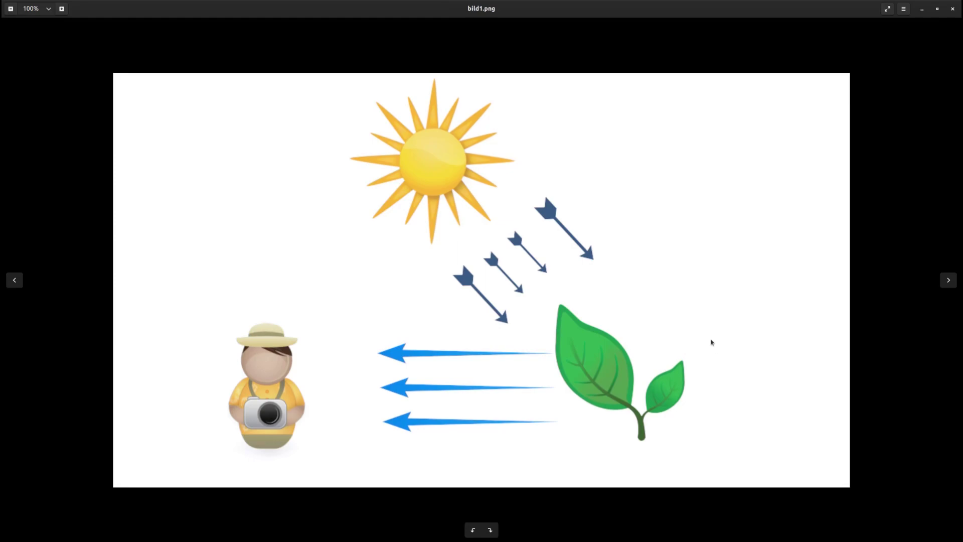
key("Right")
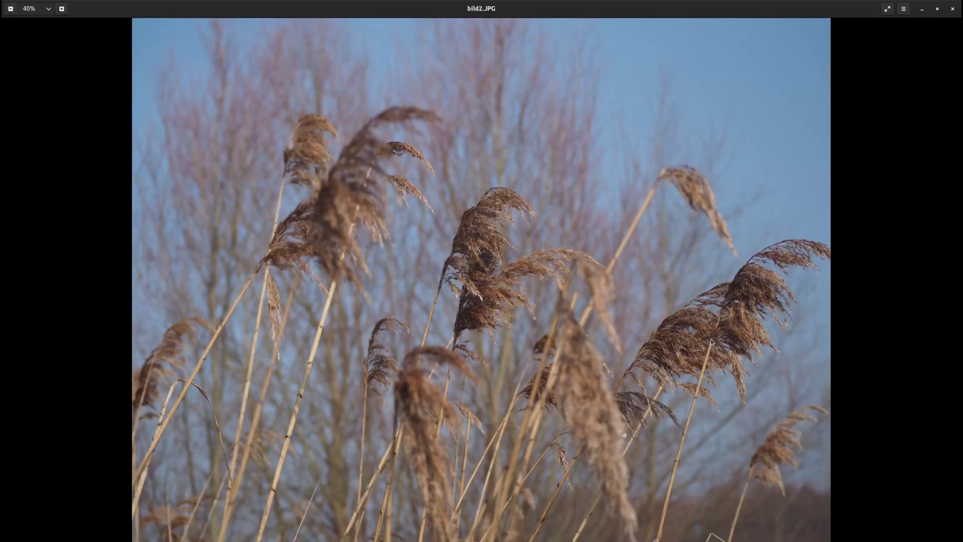
- Advance to bild3.JPG, the close-up of reed plumes against a pale sky
key("Right")
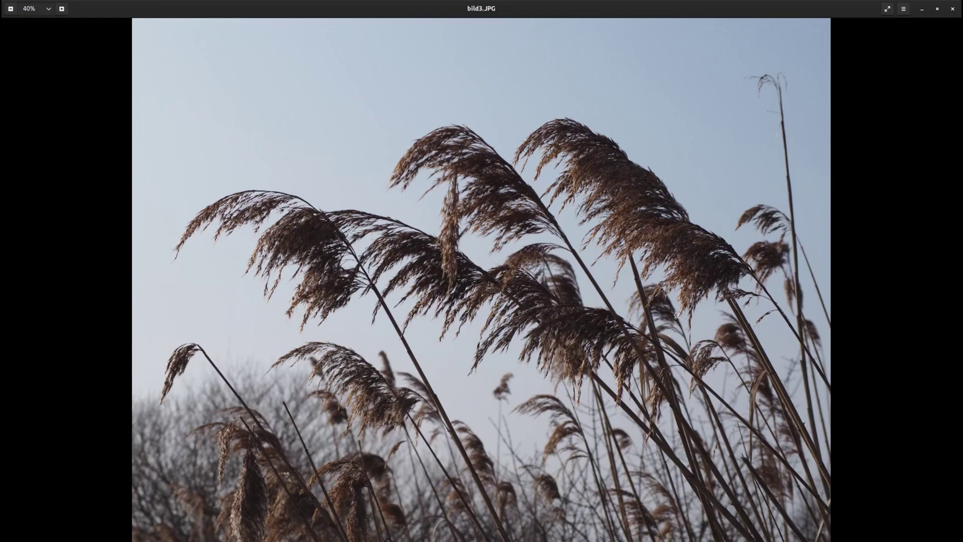
- Go back to bild1.png, the sun, leaf and photographer diagram
key("Right")
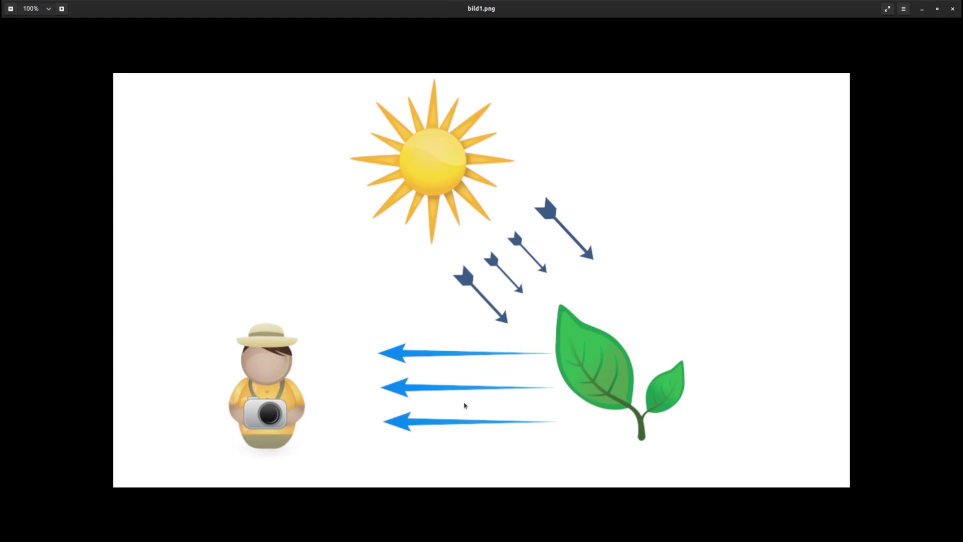
- Show bild4.png, the brightness-versus-luminance chart
key("Right")
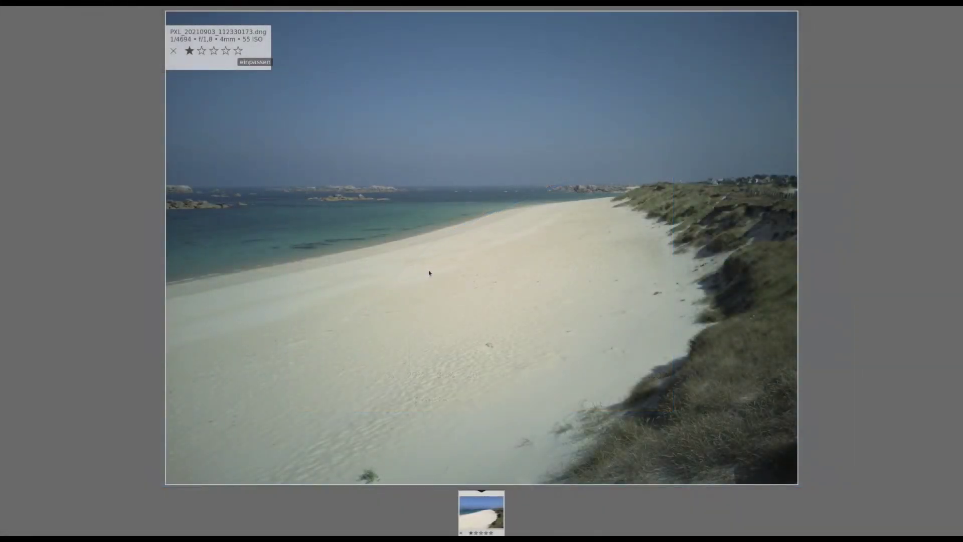
- Leave the full preview and open PXL_20210903_112330173.dng in the darkroom
key("w")
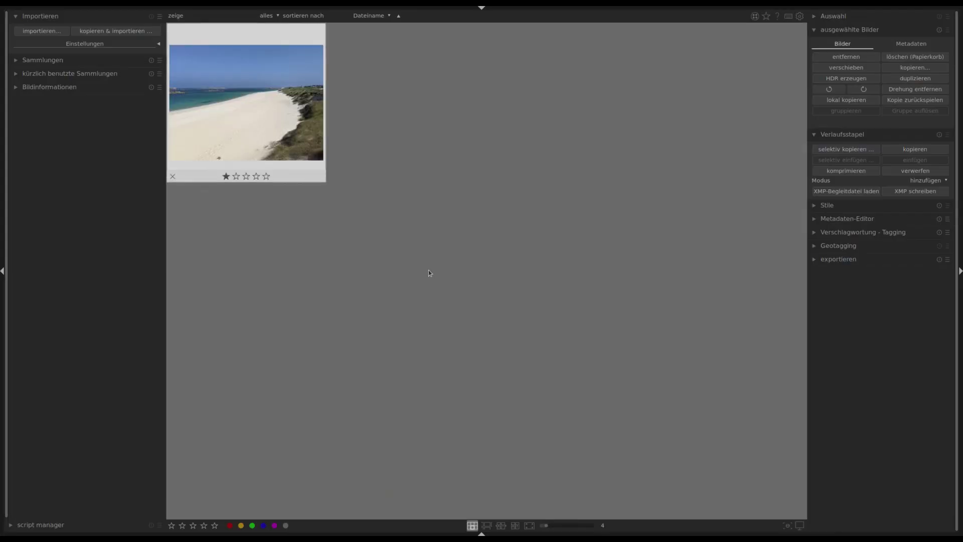
key("d")
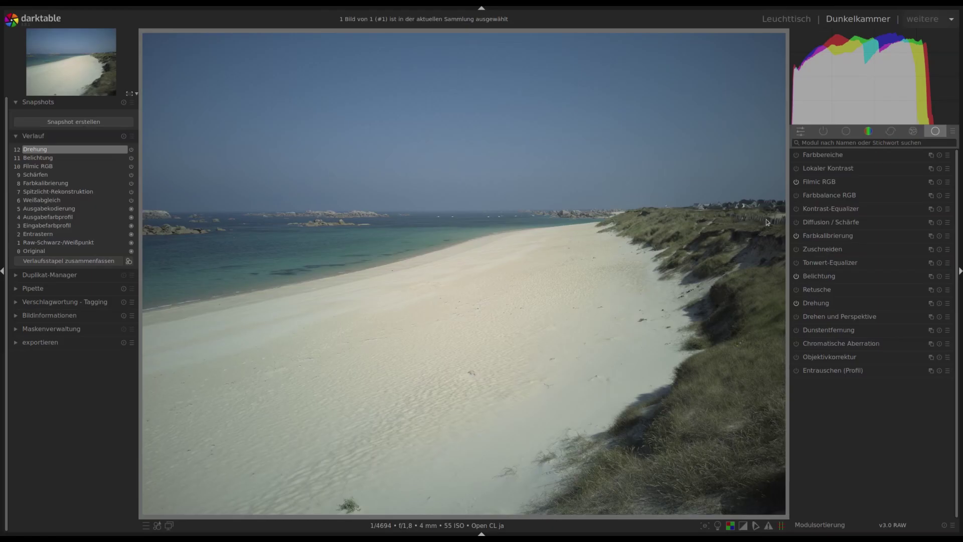
- Expand the Filmic RGB module in the beach photo's active modules
left_click(818, 184)
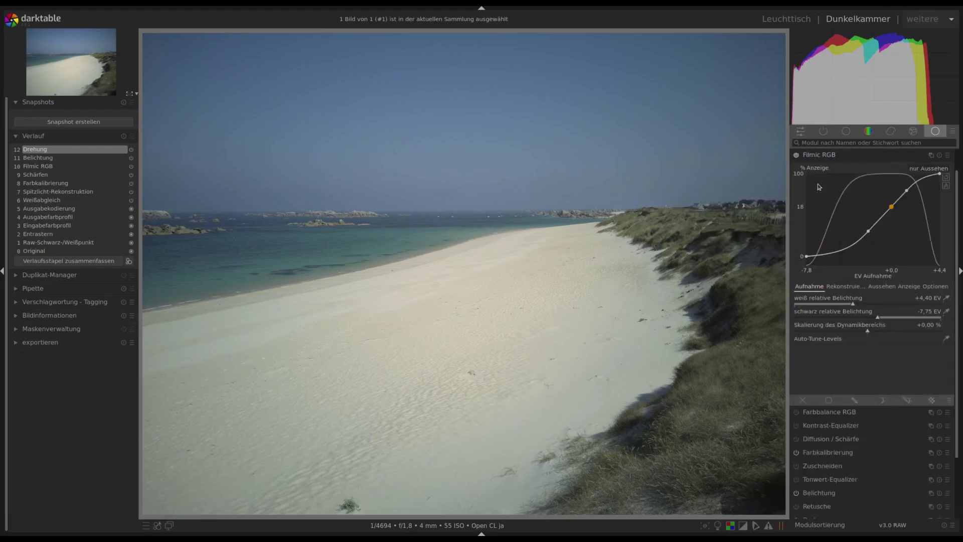
mouse_move(857, 301)
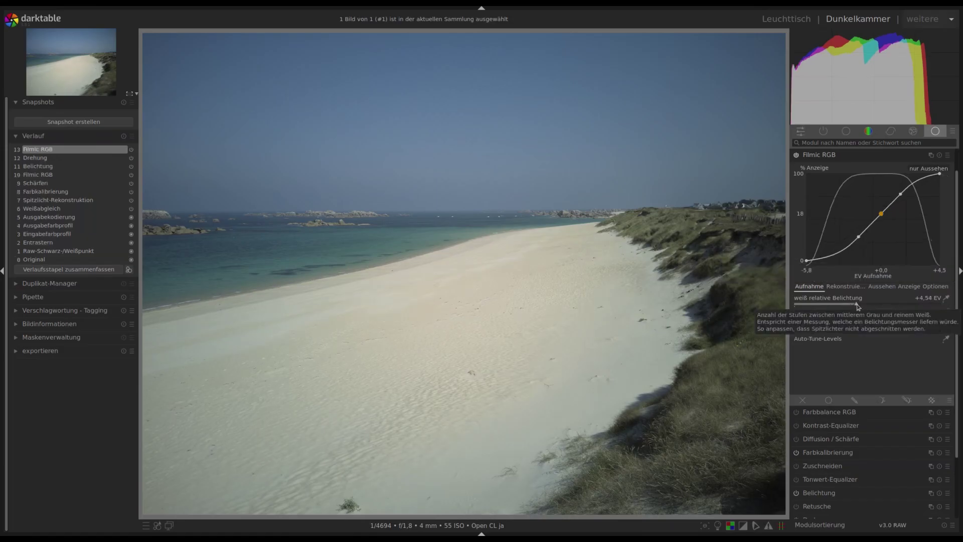
- Set Filmic white relative exposure to +3.24 EV and black to -4.75 EV, then expand Farbkalibrierung
left_click_drag(852, 304, 910, 307)
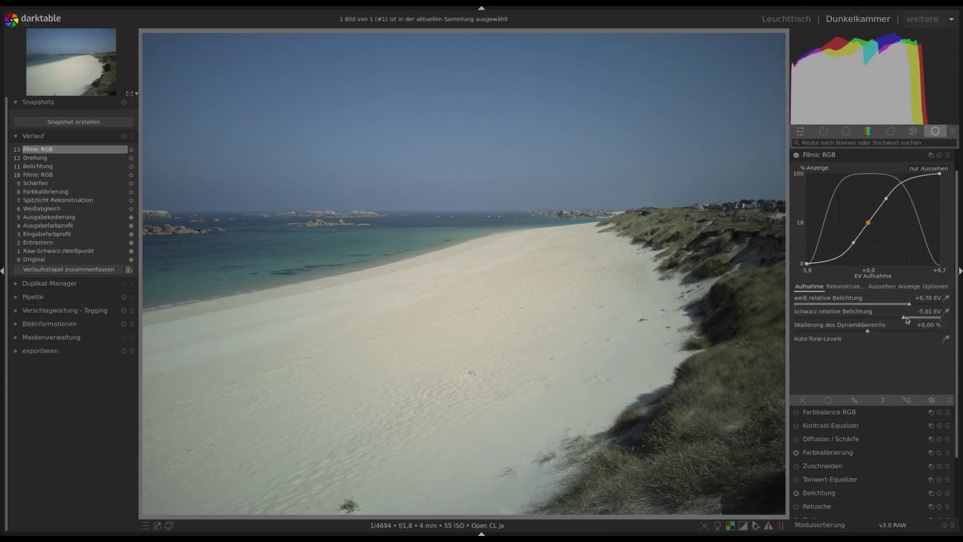
scroll(891, 322, "down", 3)
scroll(891, 321, "up", 5)
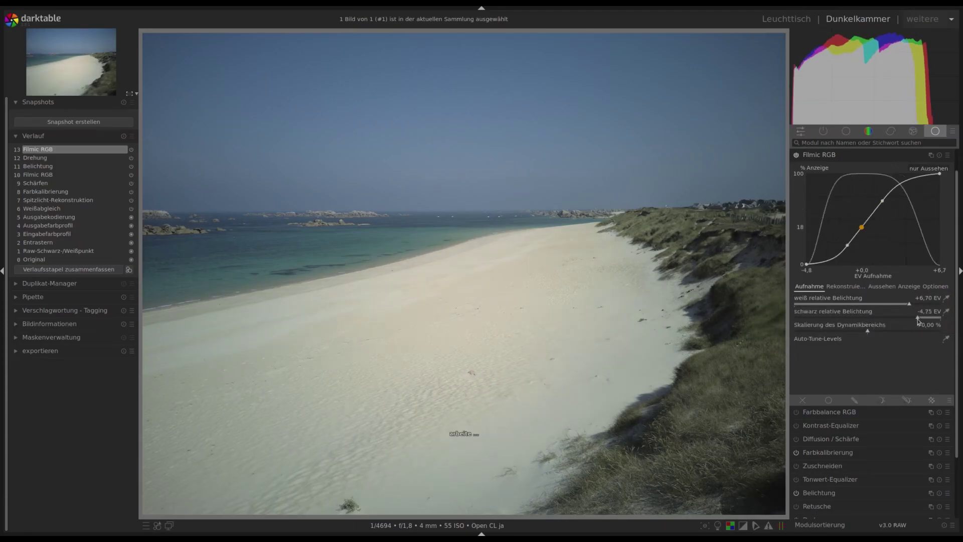
left_click_drag(897, 306, 828, 306)
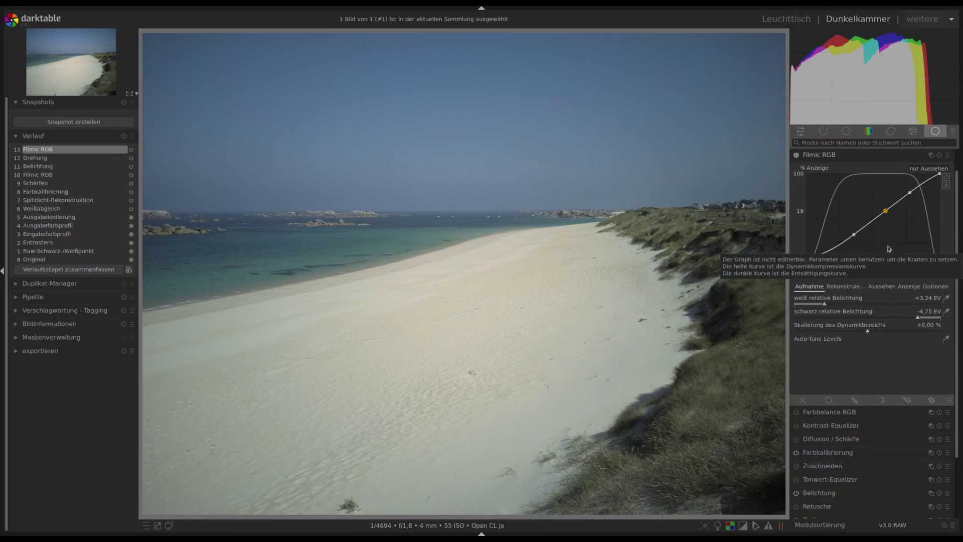
left_click(823, 454)
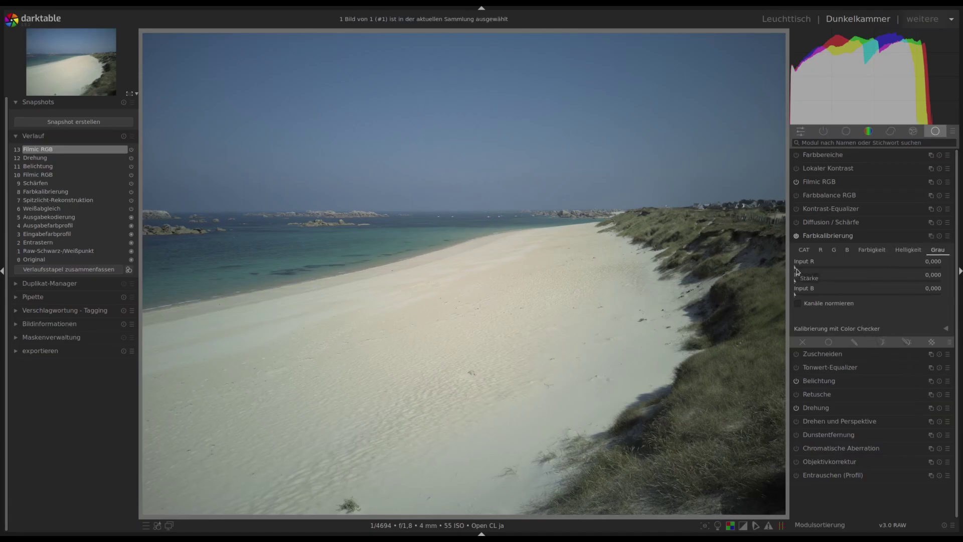
- Turn the photo black-and-white by raising Farbkalibrierung's grey Input R, then reopen Filmic RGB
left_click_drag(797, 268, 909, 274)
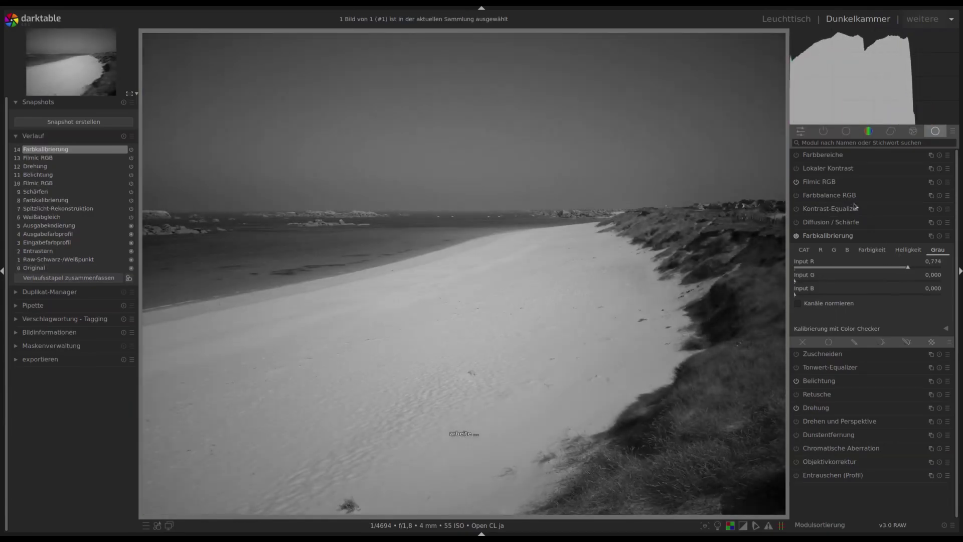
left_click(819, 182)
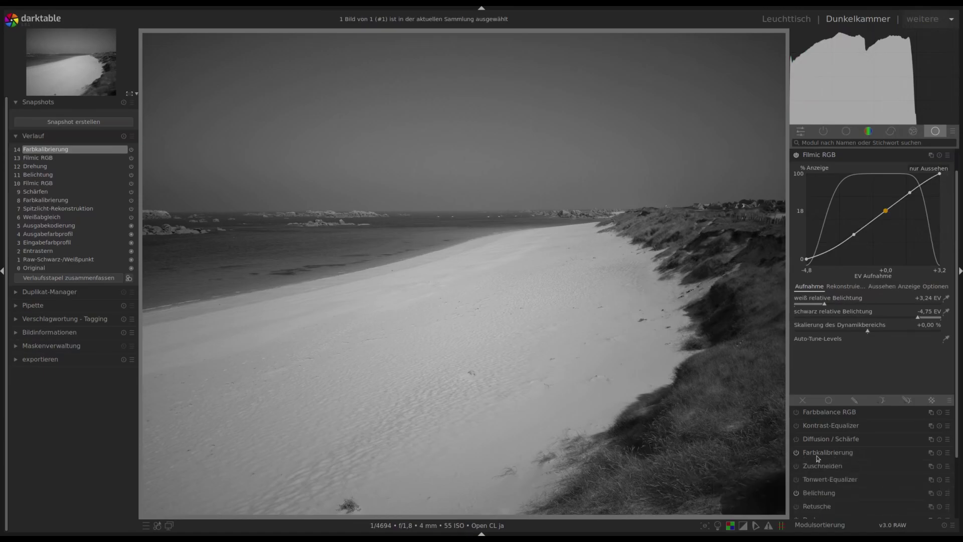
- Toggle the Farbkalibrierung black-and-white conversion on and off repeatedly, leaving it off
left_click(822, 453)
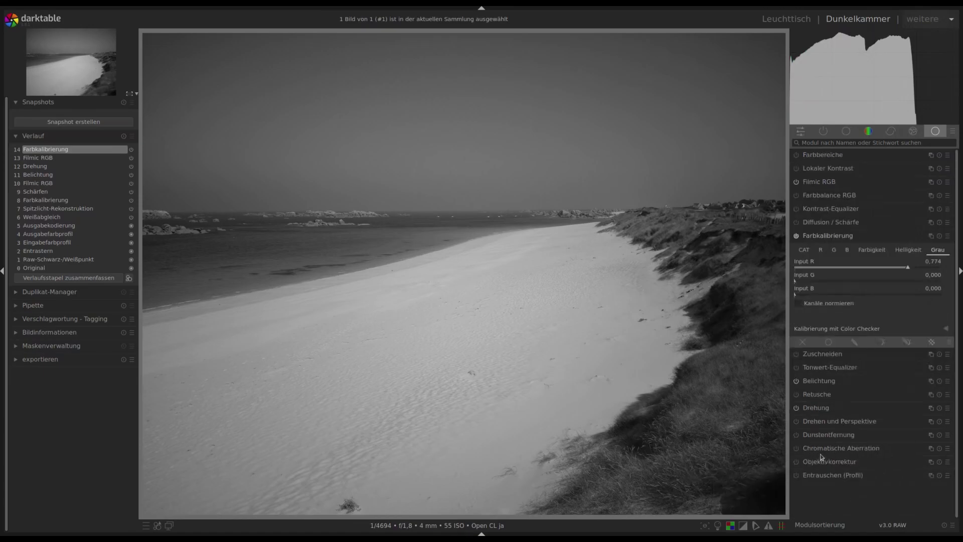
left_click(797, 236)
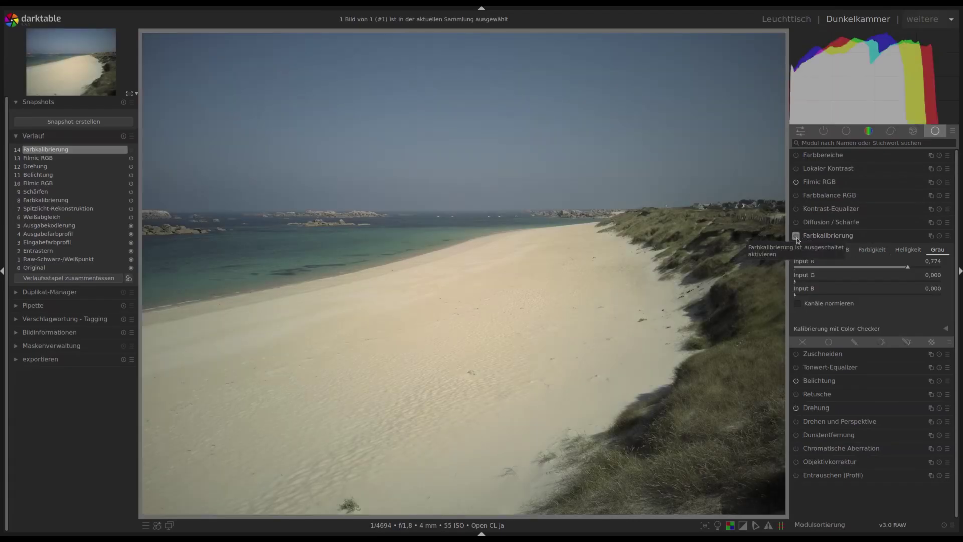
left_click(819, 183)
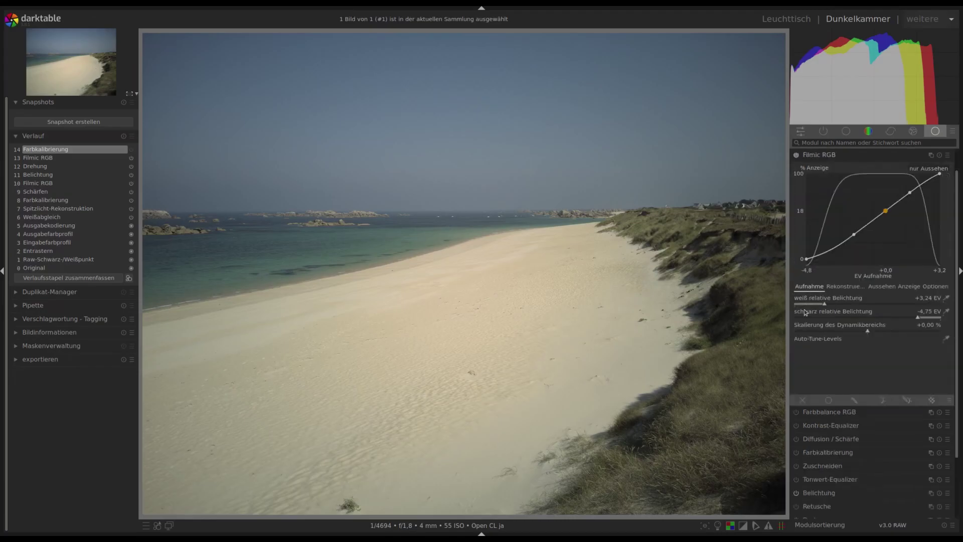
left_click(797, 452)
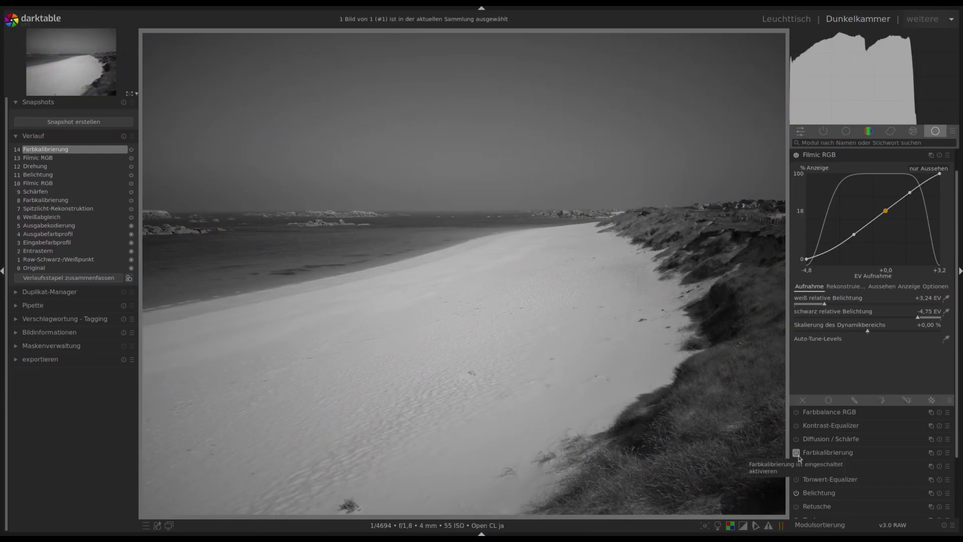
left_click(796, 452)
left_click(797, 453)
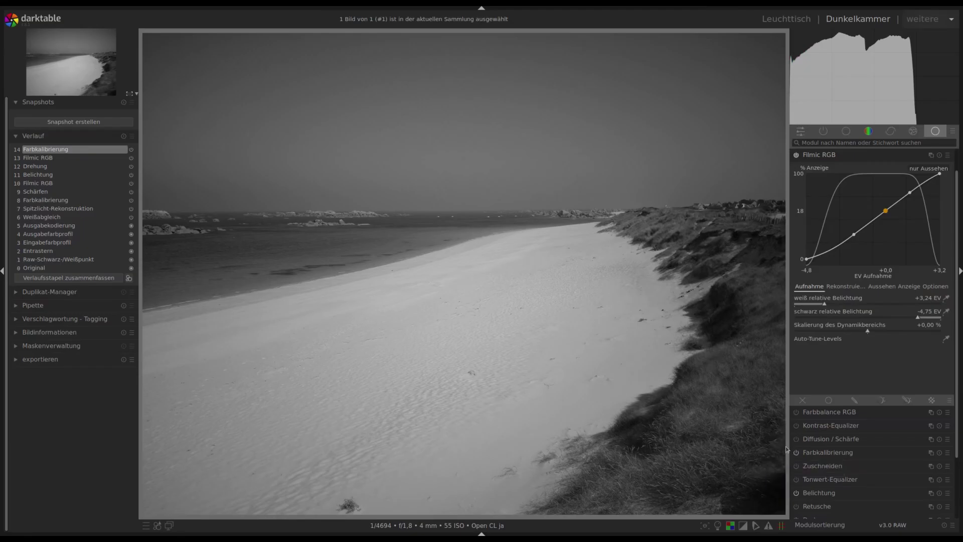
left_click(797, 453)
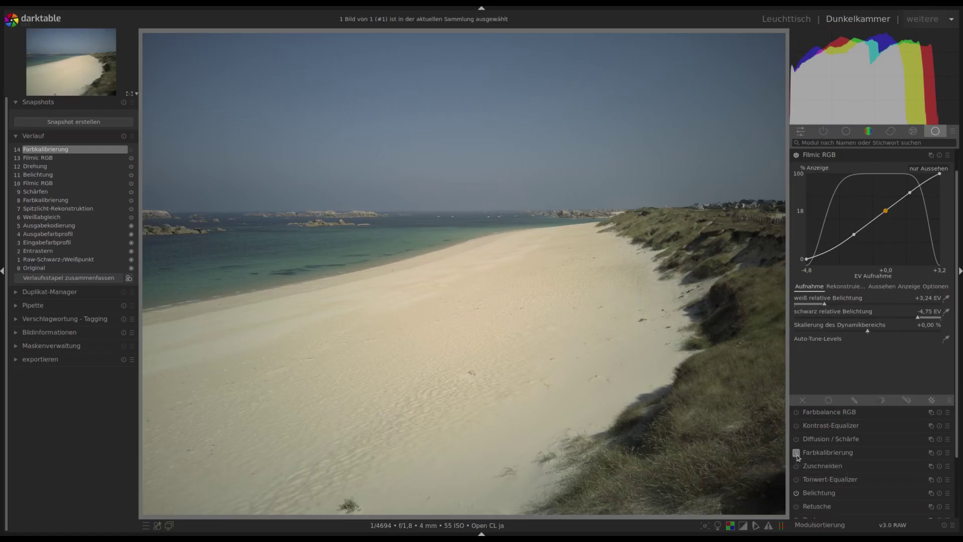
left_click(797, 453)
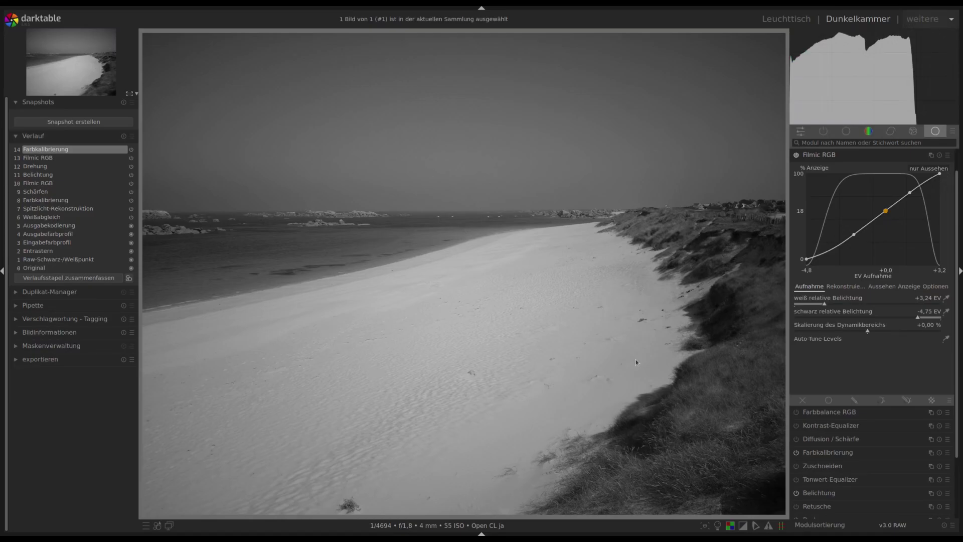
left_click(797, 452)
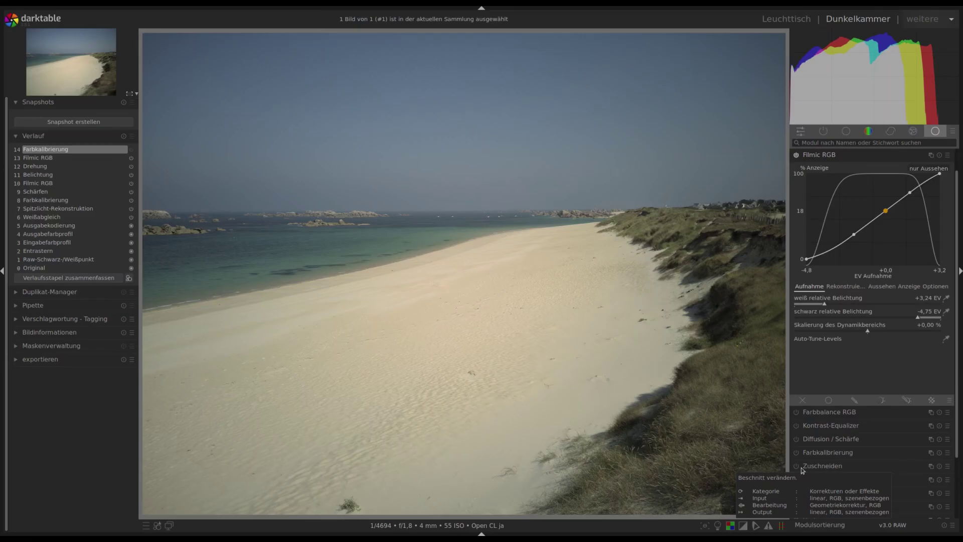
- Collapse Filmic RGB, expand Farbbalance RGB and show its Maskierung tab
left_click(830, 156)
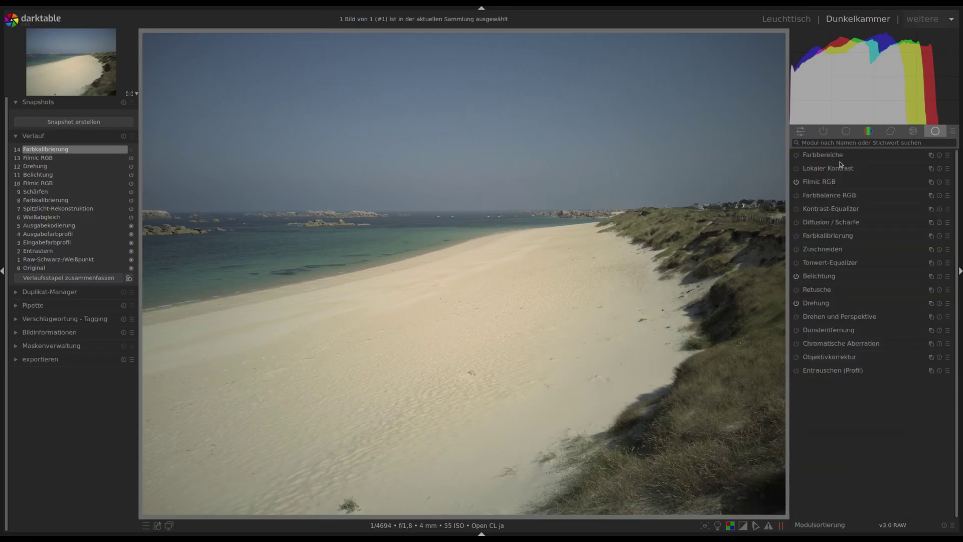
left_click(835, 196)
left_click(912, 169)
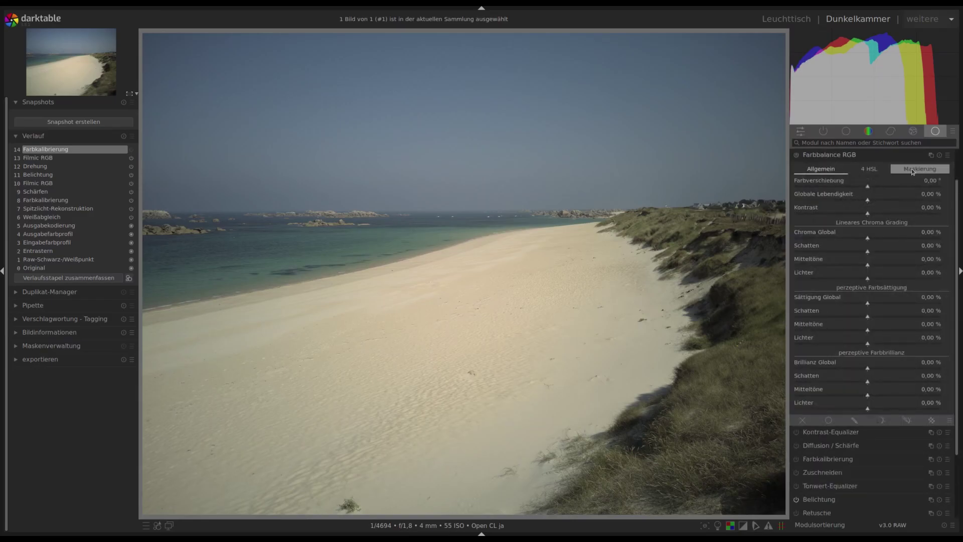